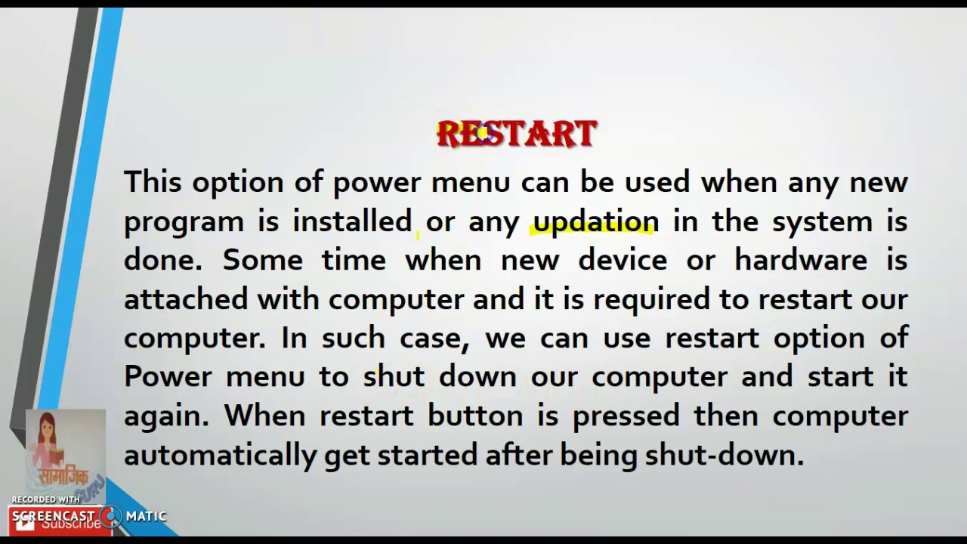
drag(489, 134, 609, 136)
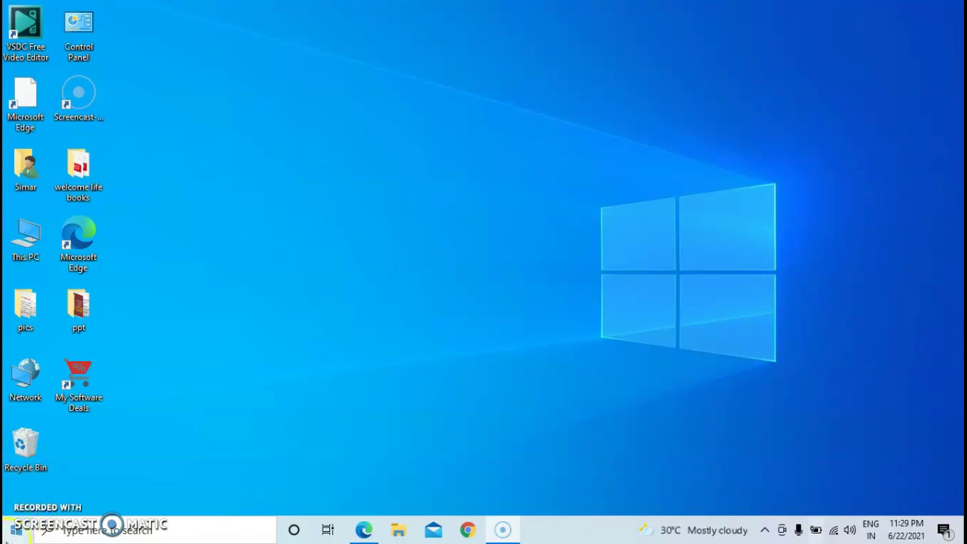
Examine the Start menu's app list and tiles, and the taskbar's pinned apps, running-app previews and date area
click(15, 533)
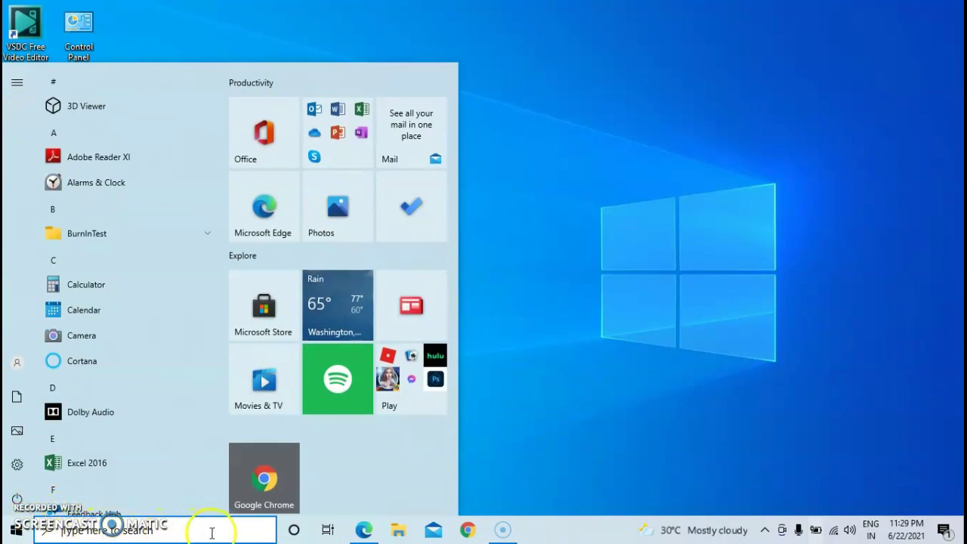
click(511, 463)
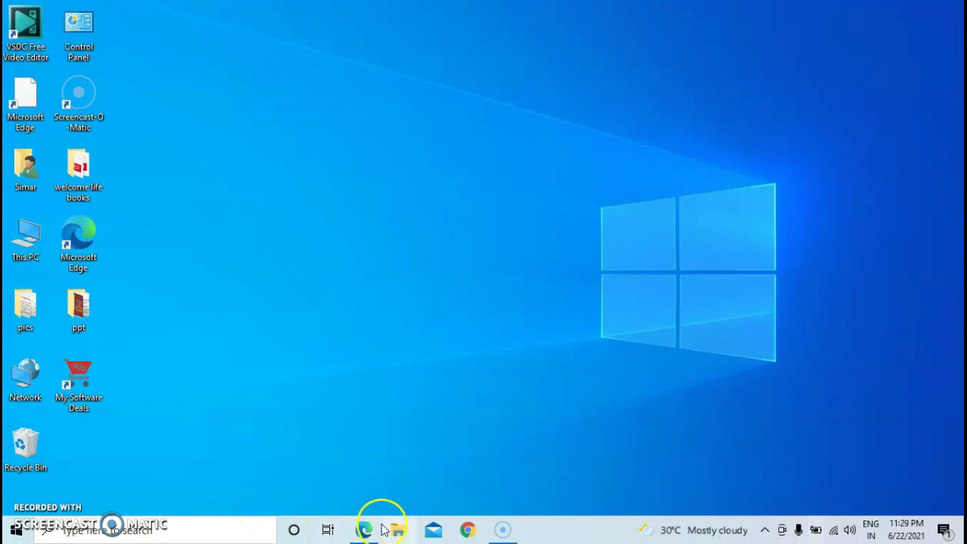
click(317, 532)
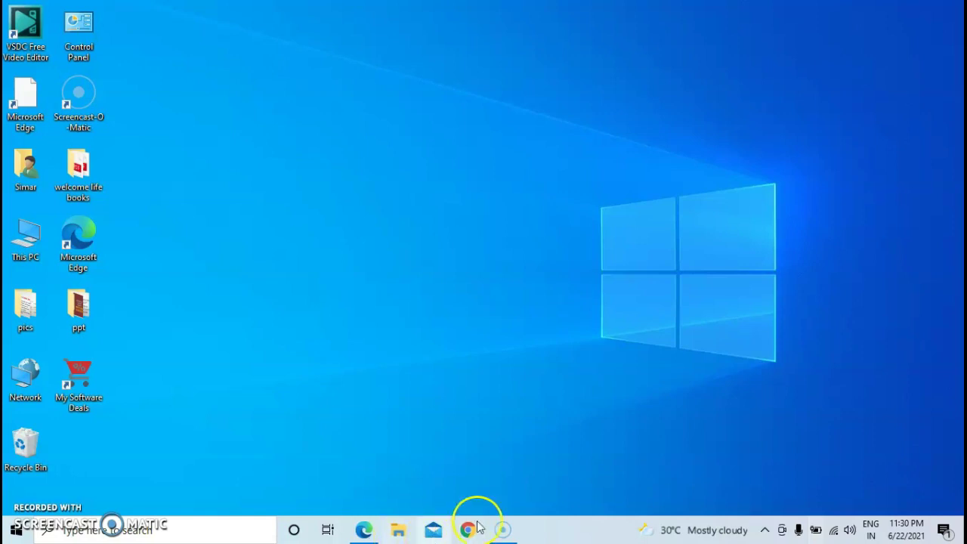
mouse_move(501, 531)
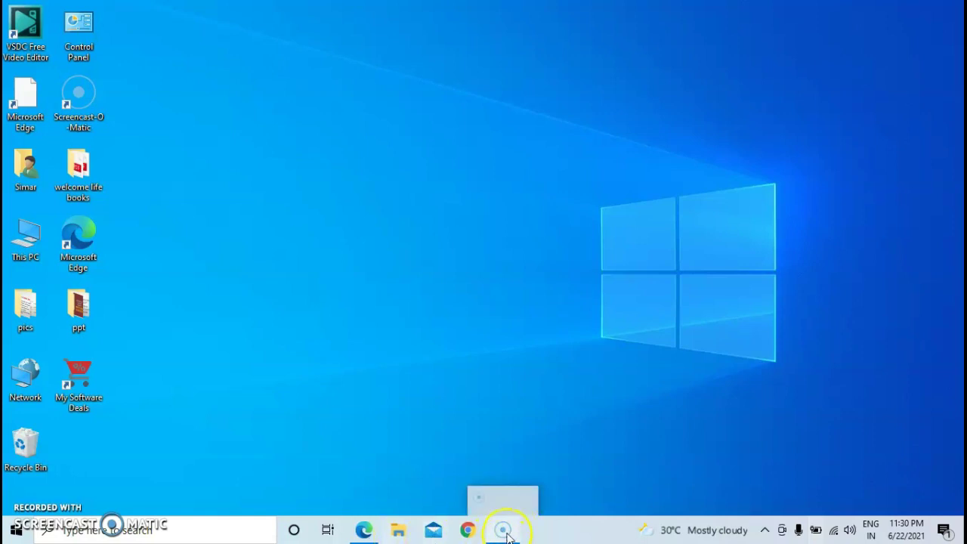
mouse_move(363, 531)
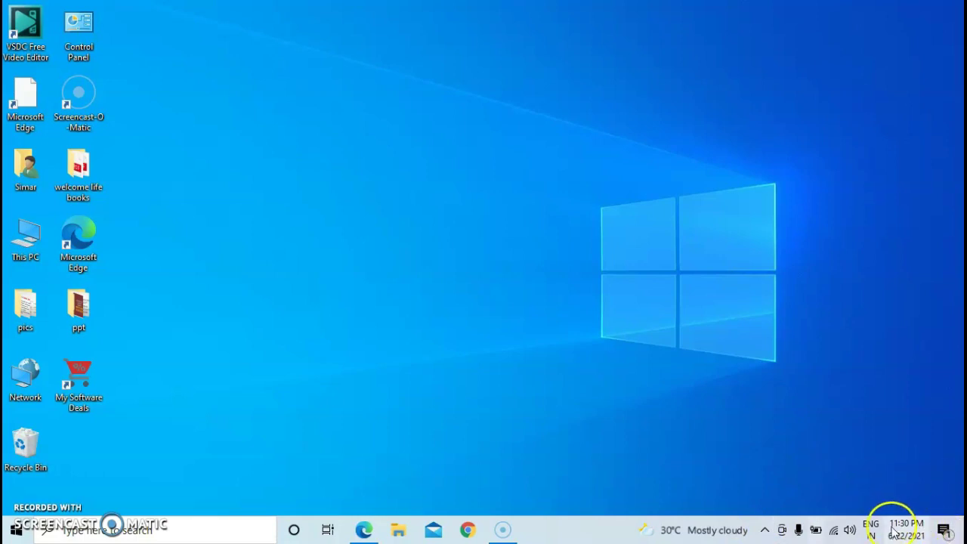
mouse_move(895, 534)
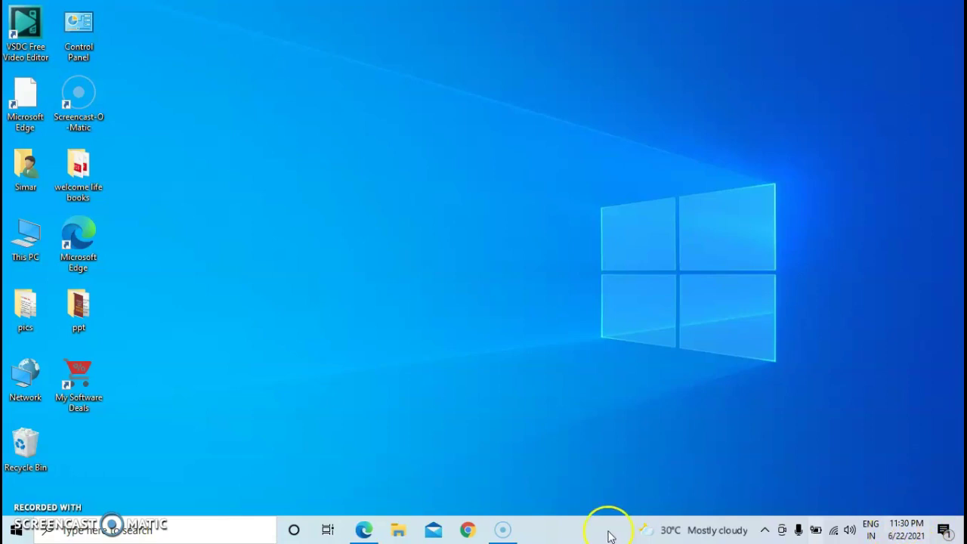
click(127, 441)
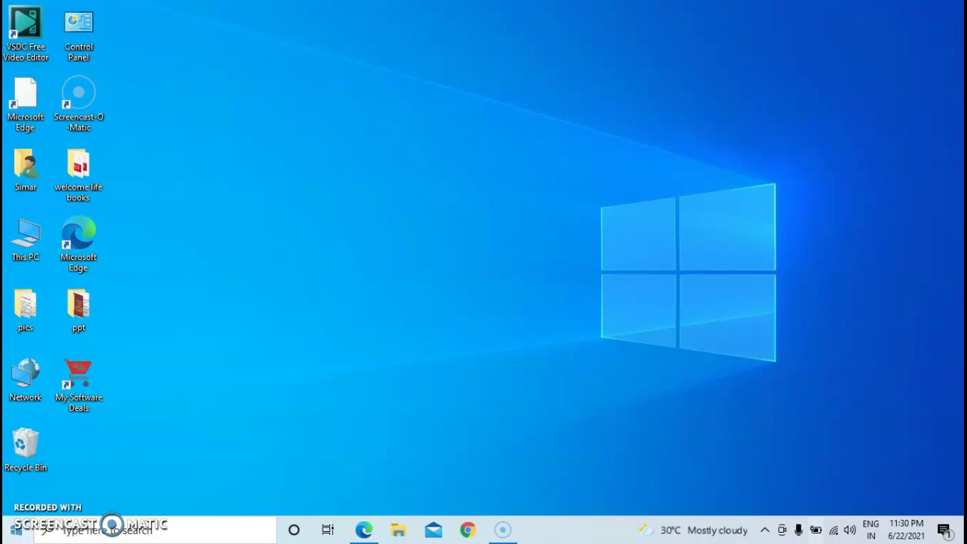
click(15, 531)
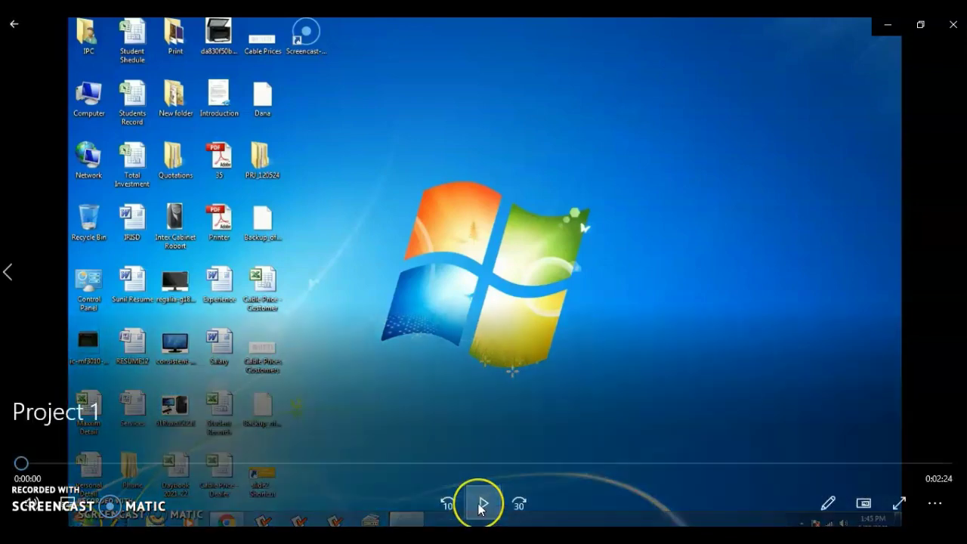
Play the Project 1 video from the beginning
click(481, 503)
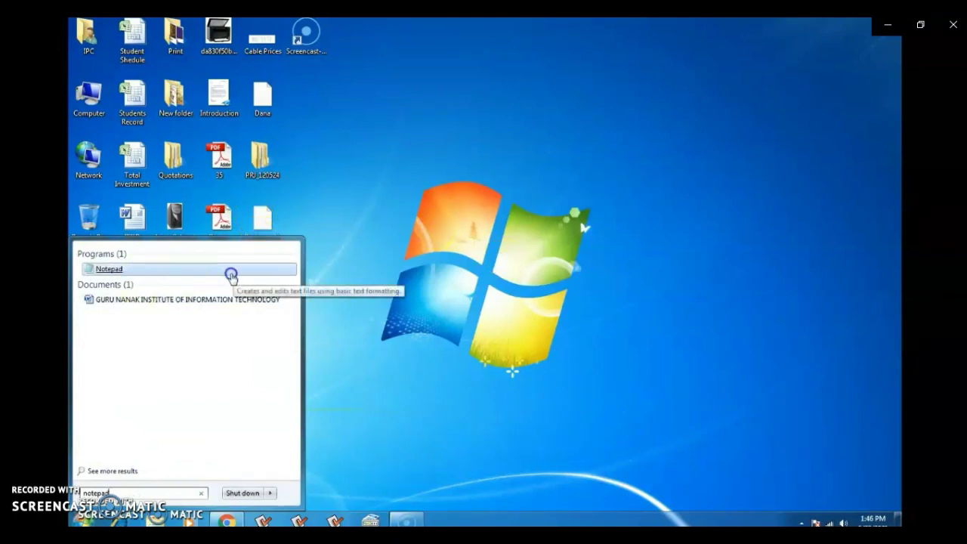
Replace the Start menu's notepad search with wordpad to find the WordPad program
key(BackSpace)
key(BackSpace)
key(BackSpace)
key(BackSpace)
key(BackSpace)
key(BackSpace)
key(BackSpace)
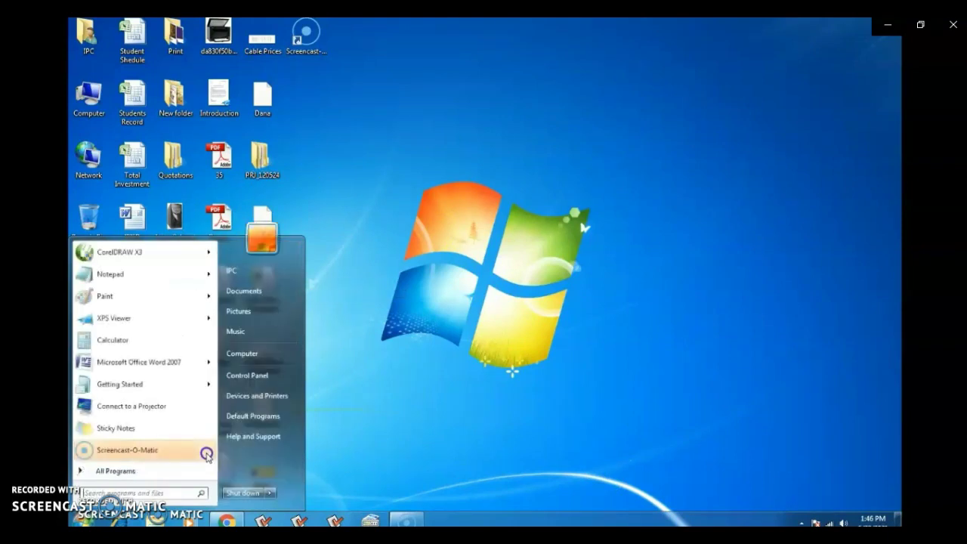
text(wordpad)
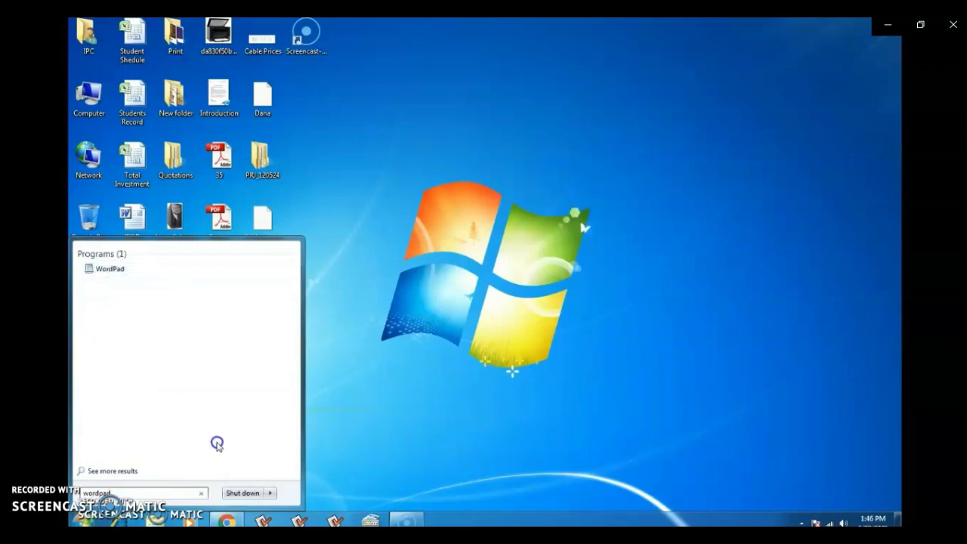
click(144, 342)
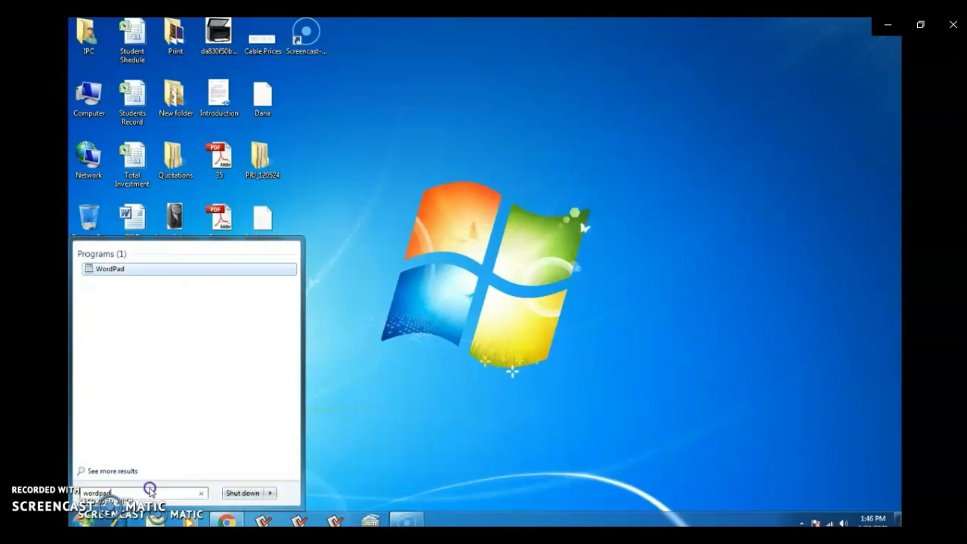
Clear the wordpad search text and close the Start menu
key(BackSpace)
key(BackSpace)
key(BackSpace)
key(BackSpace)
key(BackSpace)
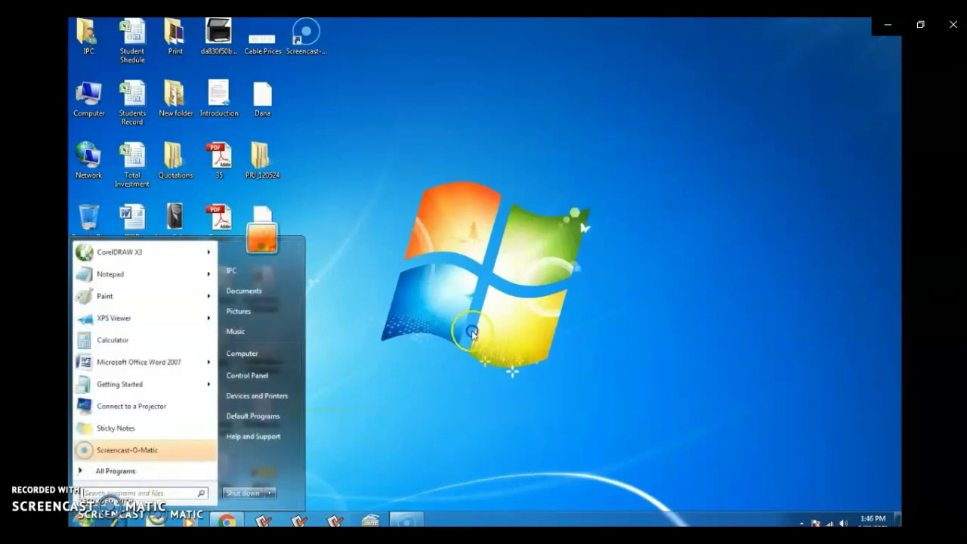
click(374, 428)
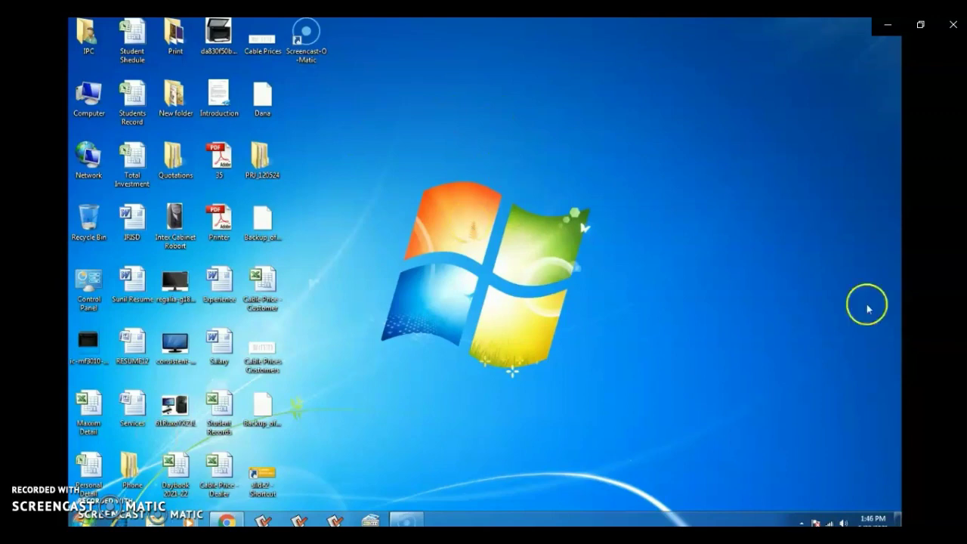
Open the desktop's Personalization settings and look through the available Aero themes
click(577, 175)
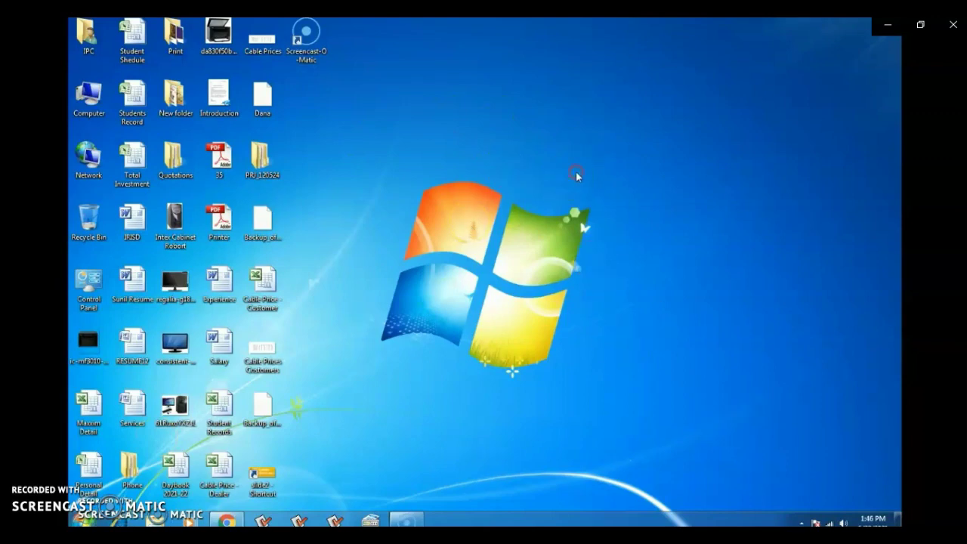
right_click(576, 176)
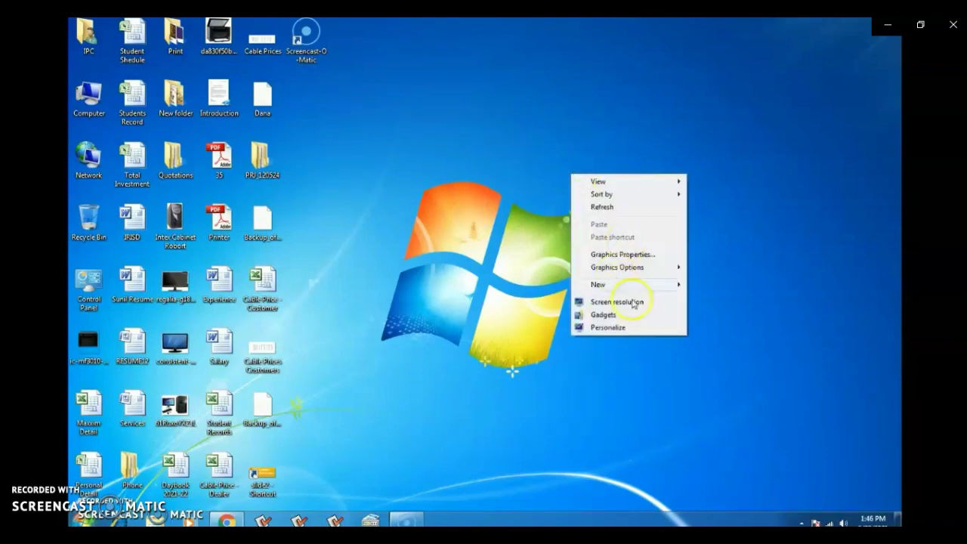
click(608, 328)
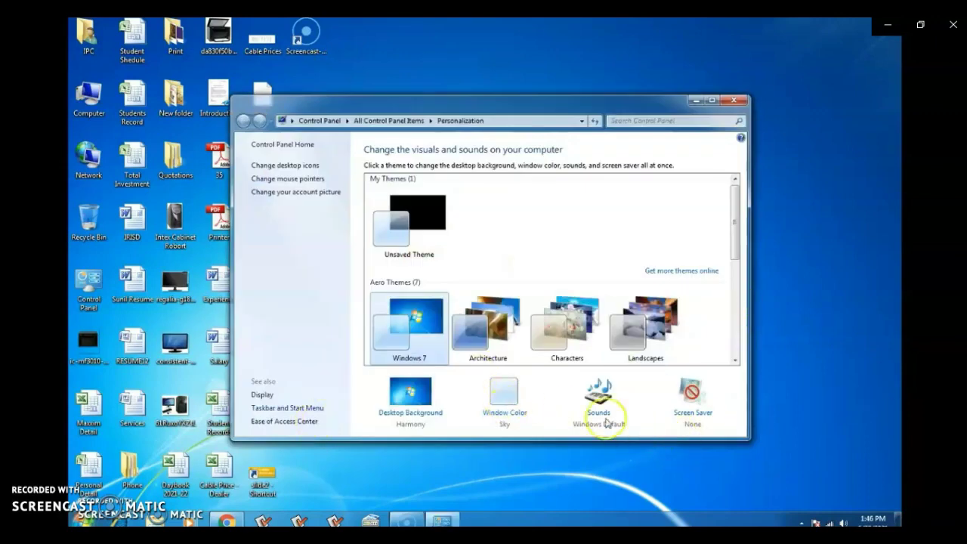
click(733, 360)
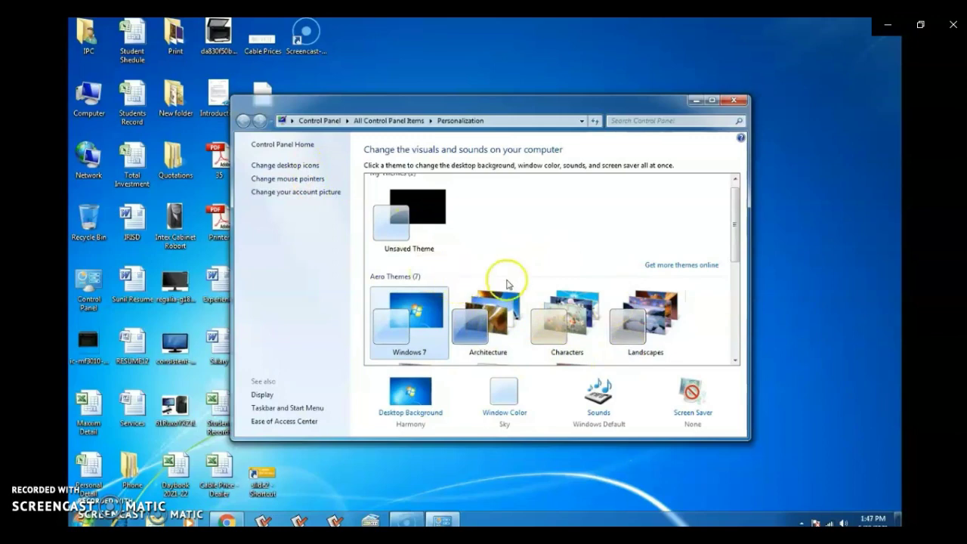
Apply the Landscapes theme, switch to the Characters theme and close the Personalization window
click(644, 337)
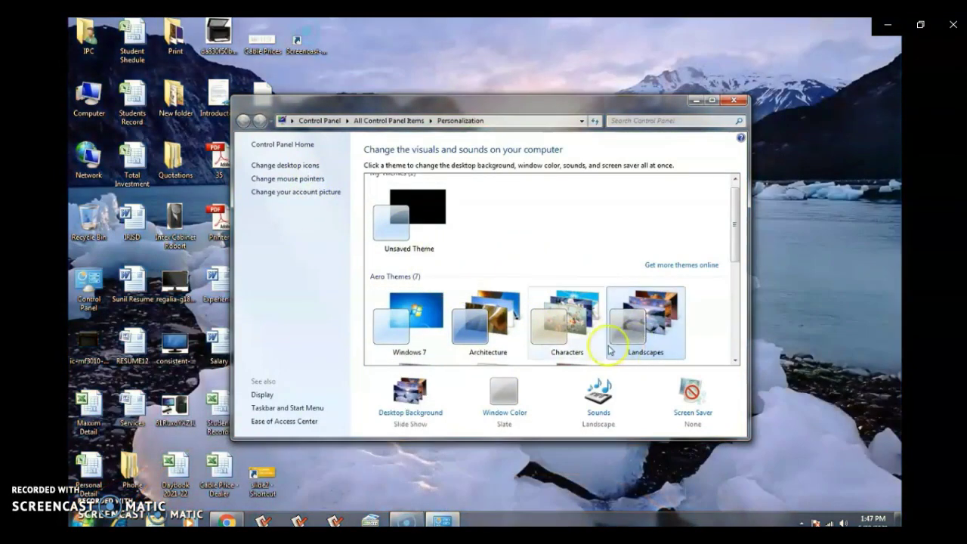
click(586, 340)
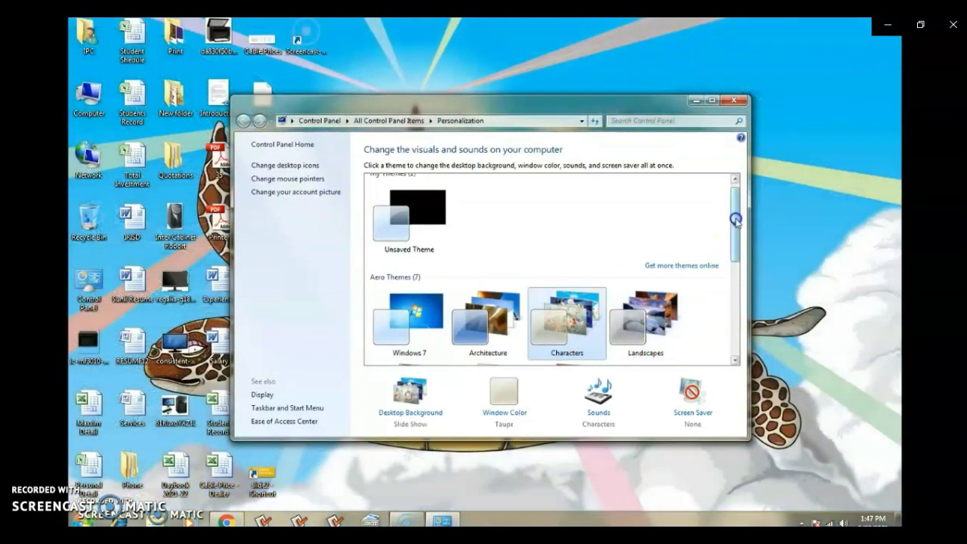
drag(736, 219, 737, 316)
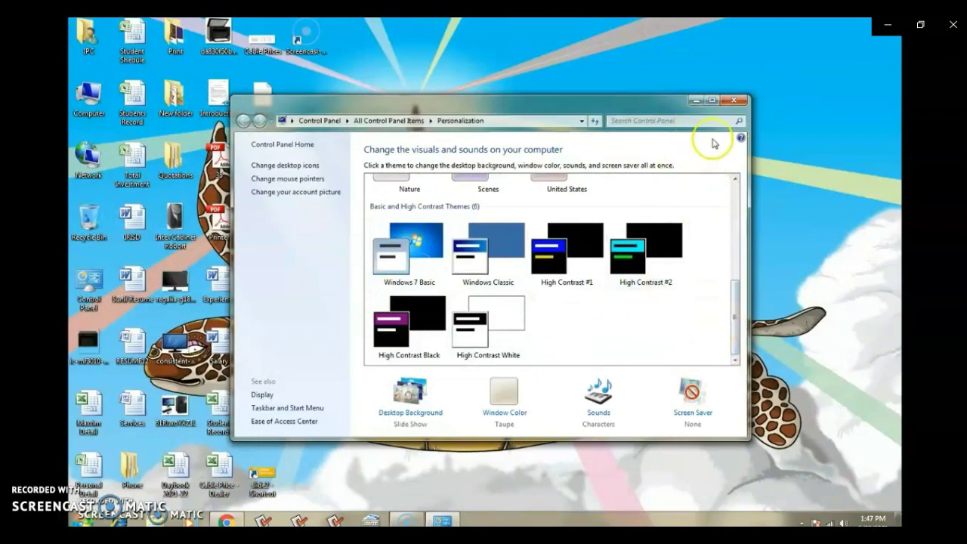
click(733, 100)
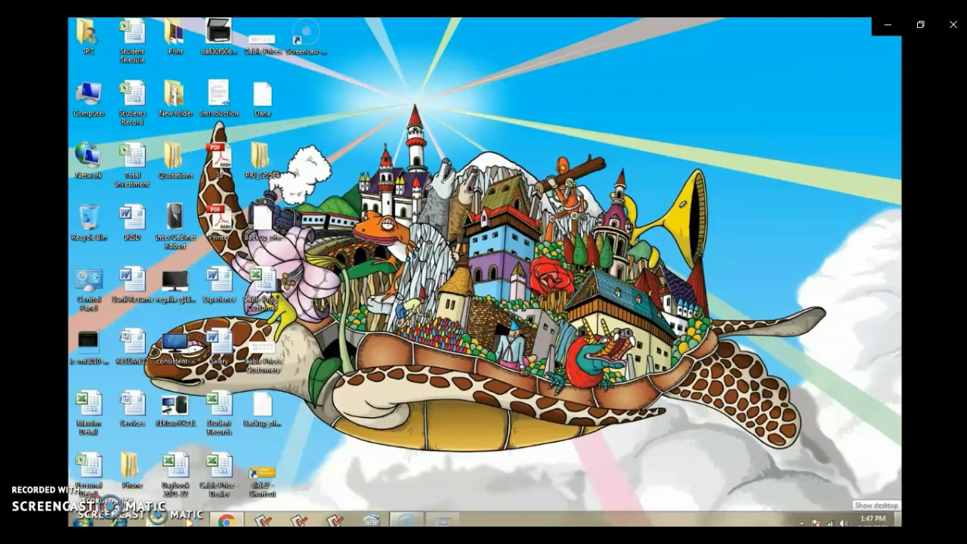
Launch Notepad from the Run dialog with the command notepad and maximize its window
key(super+r)
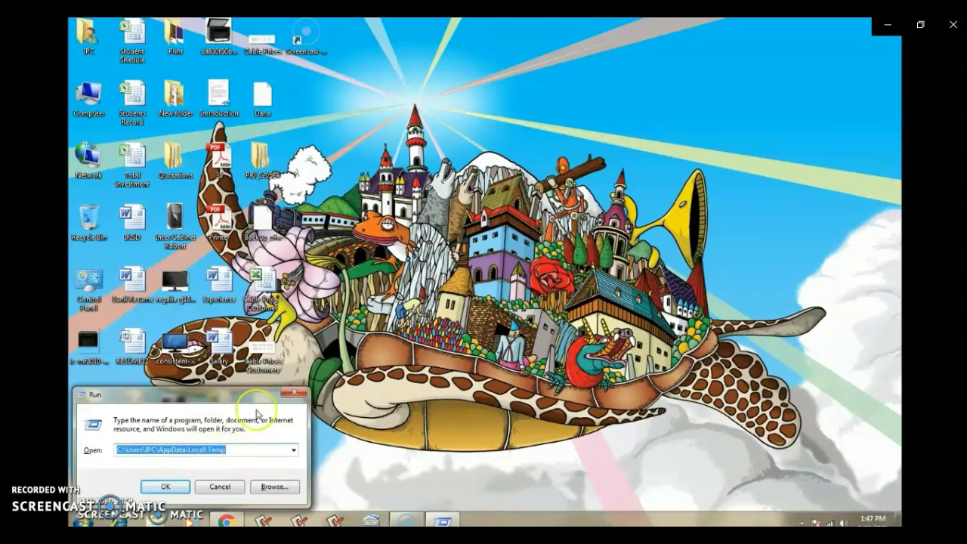
key(BackSpace)
text(notepad)
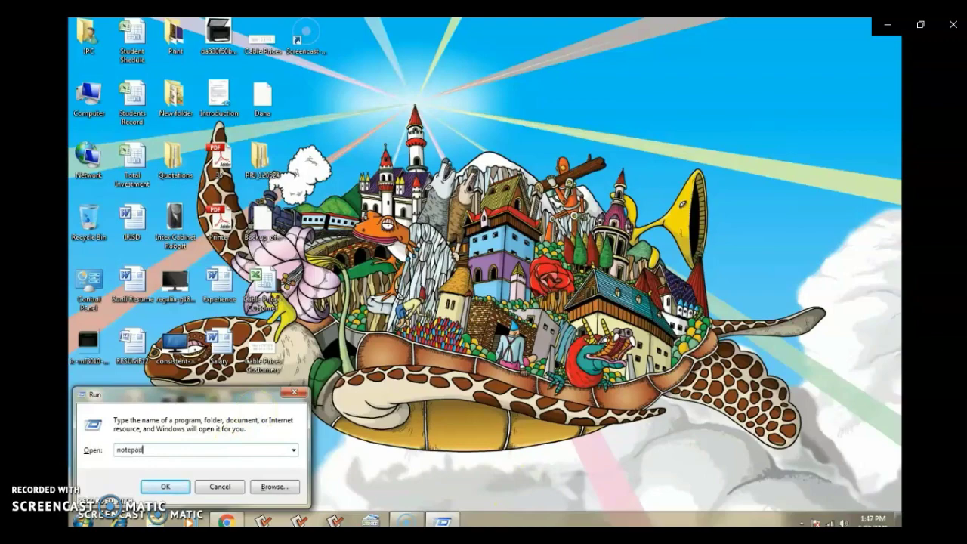
click(166, 487)
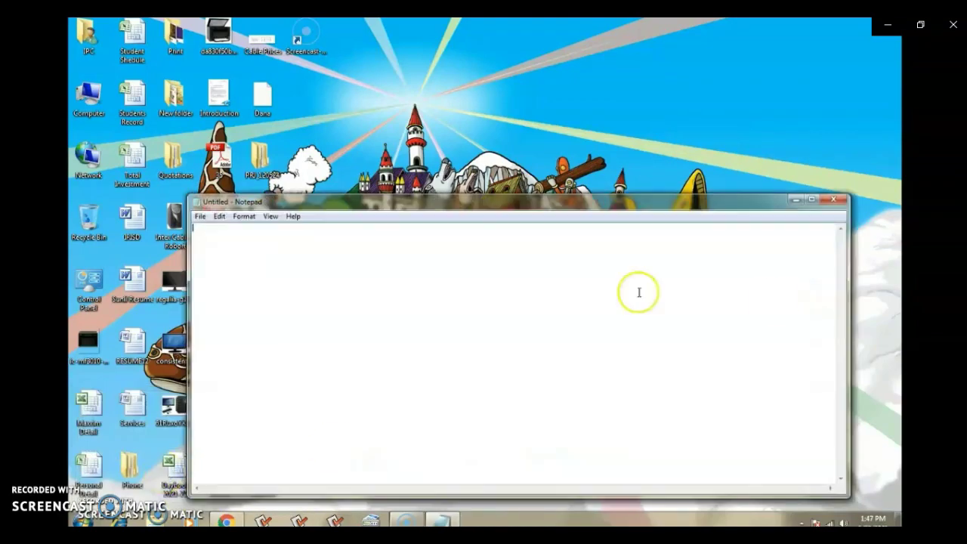
click(812, 199)
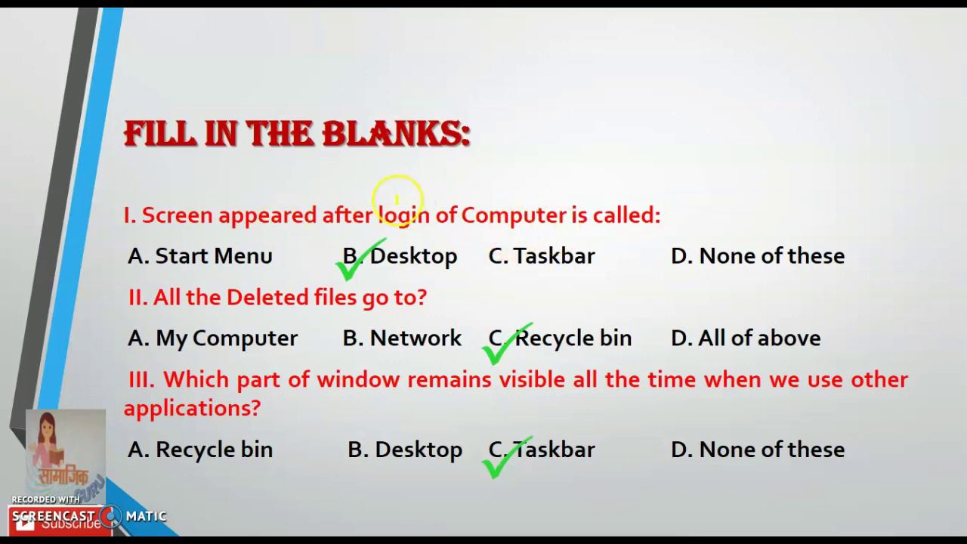
drag(366, 253, 452, 257)
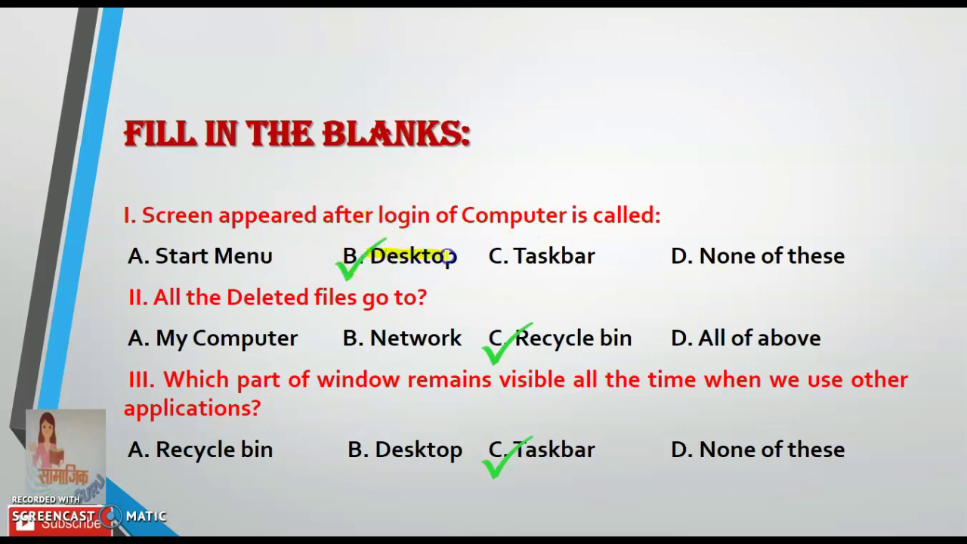